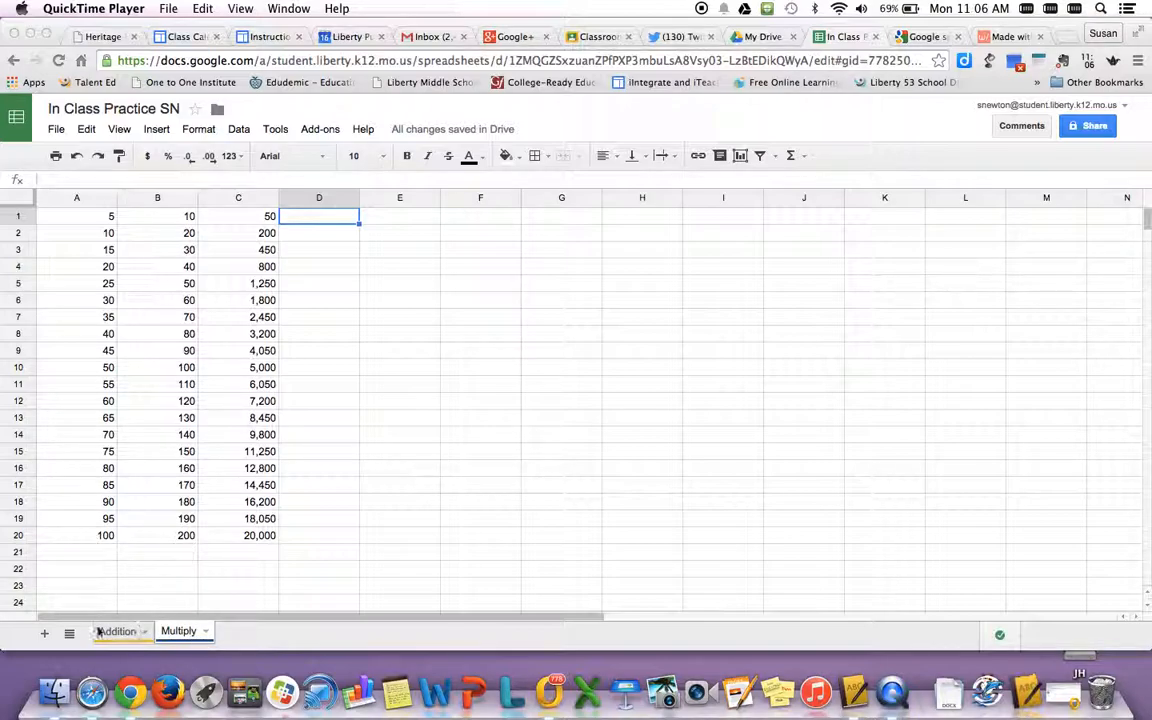
Add a new sheet to the spreadsheet and rename it Division.
{"action": "left_click", "coordinate": [45, 637]}
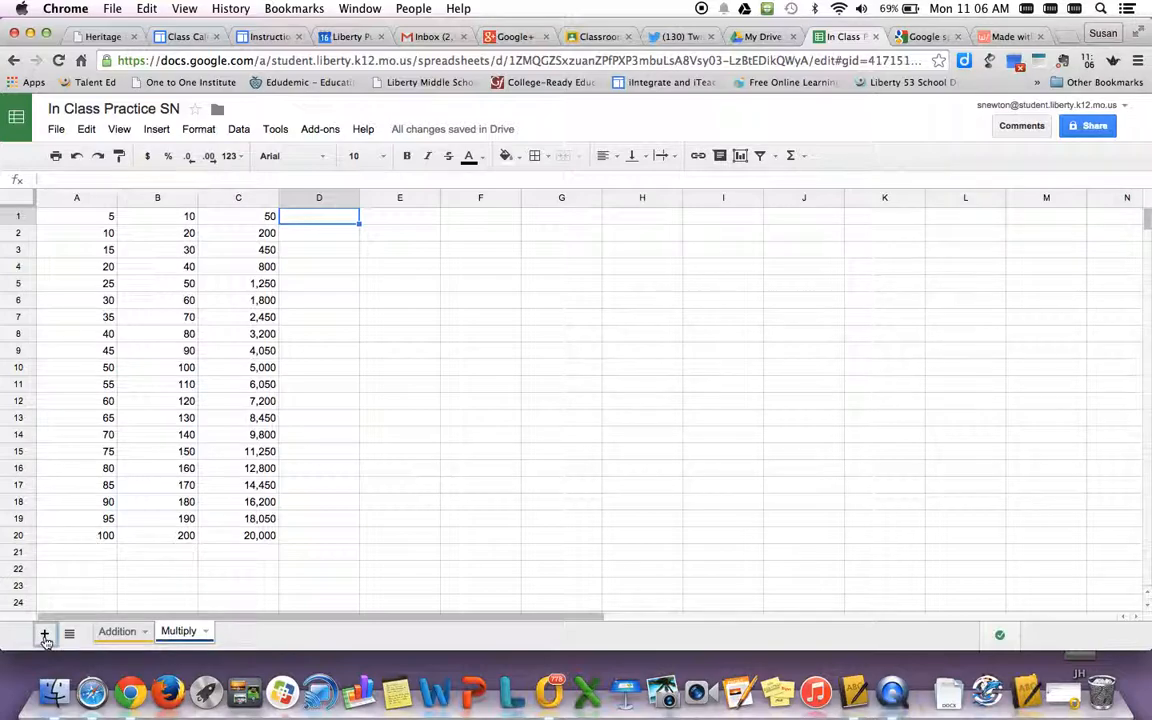
{"action": "left_click", "coordinate": [45, 637]}
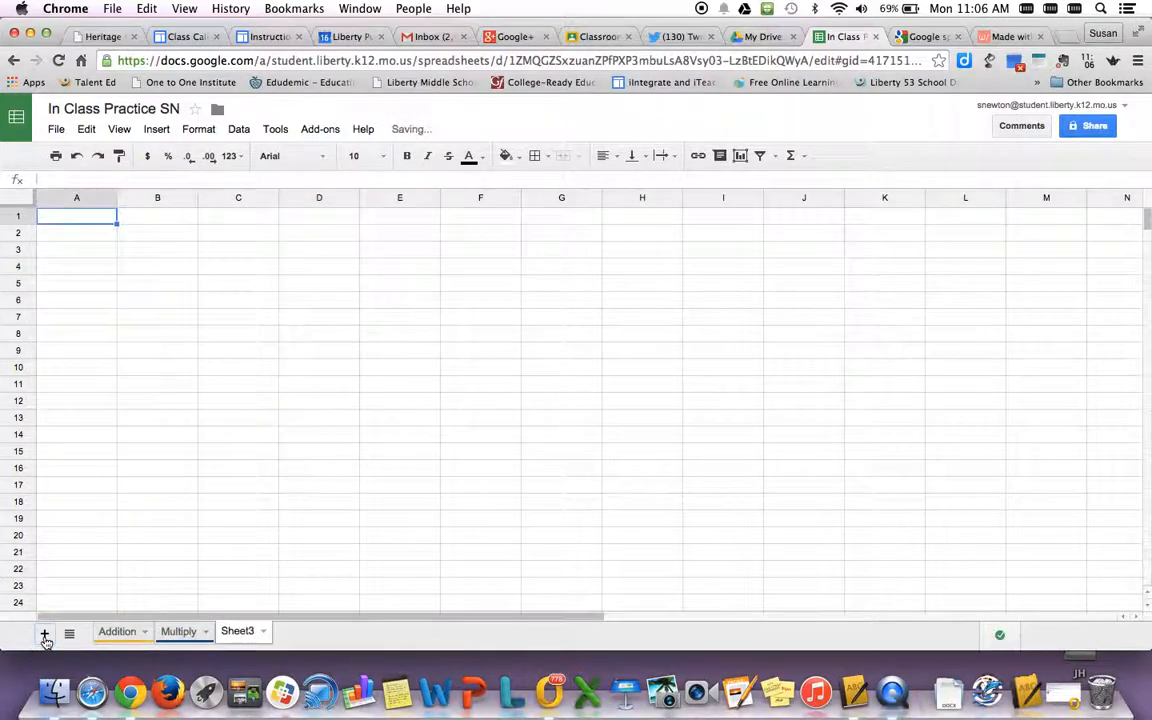
{"action": "left_click", "coordinate": [264, 632]}
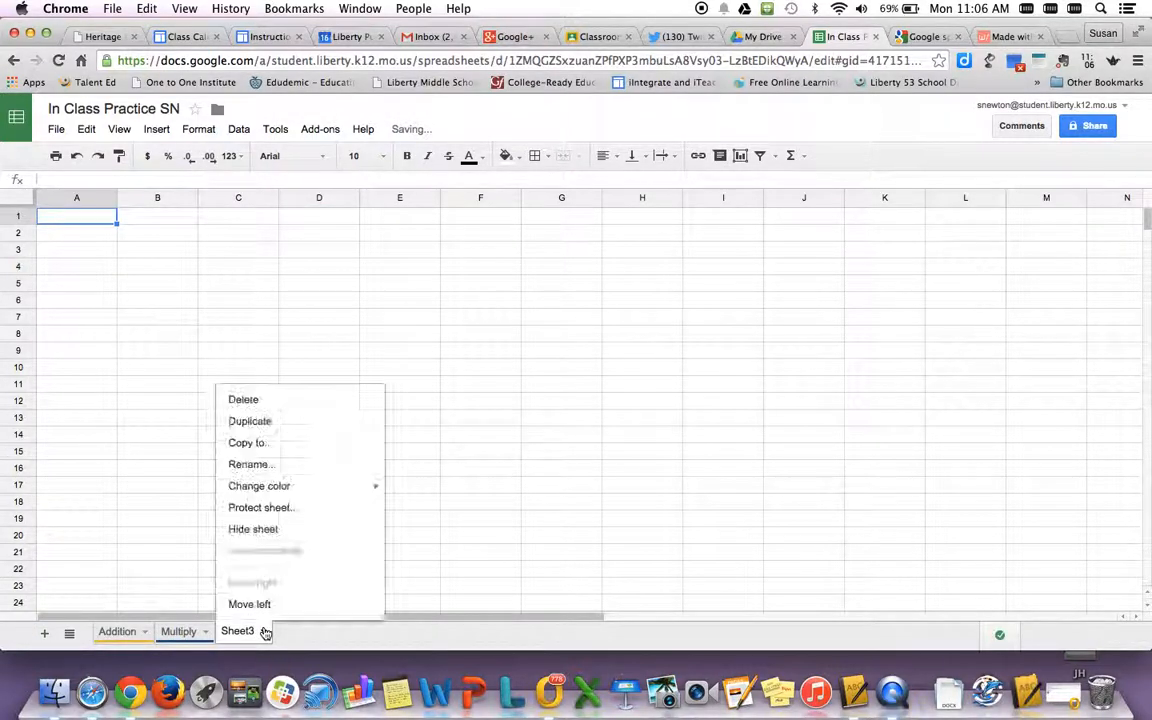
{"action": "left_click", "coordinate": [297, 466]}
{"action": "type", "text": "D"}
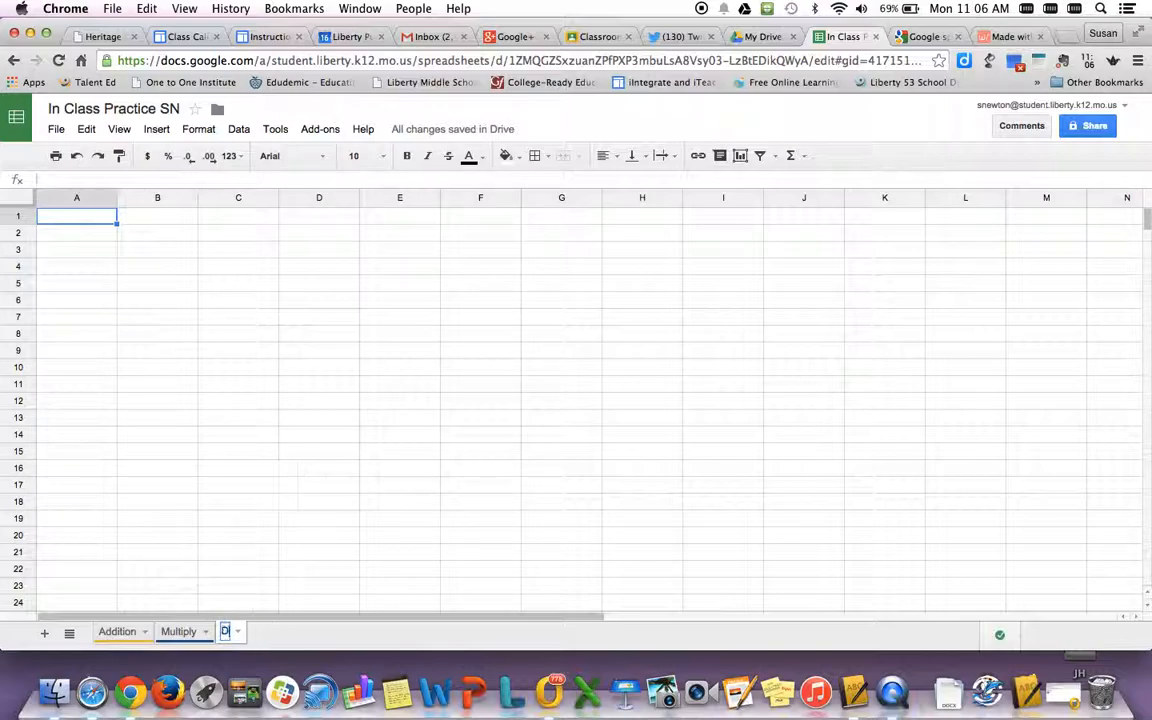
{"action": "type", "text": "ivision"}
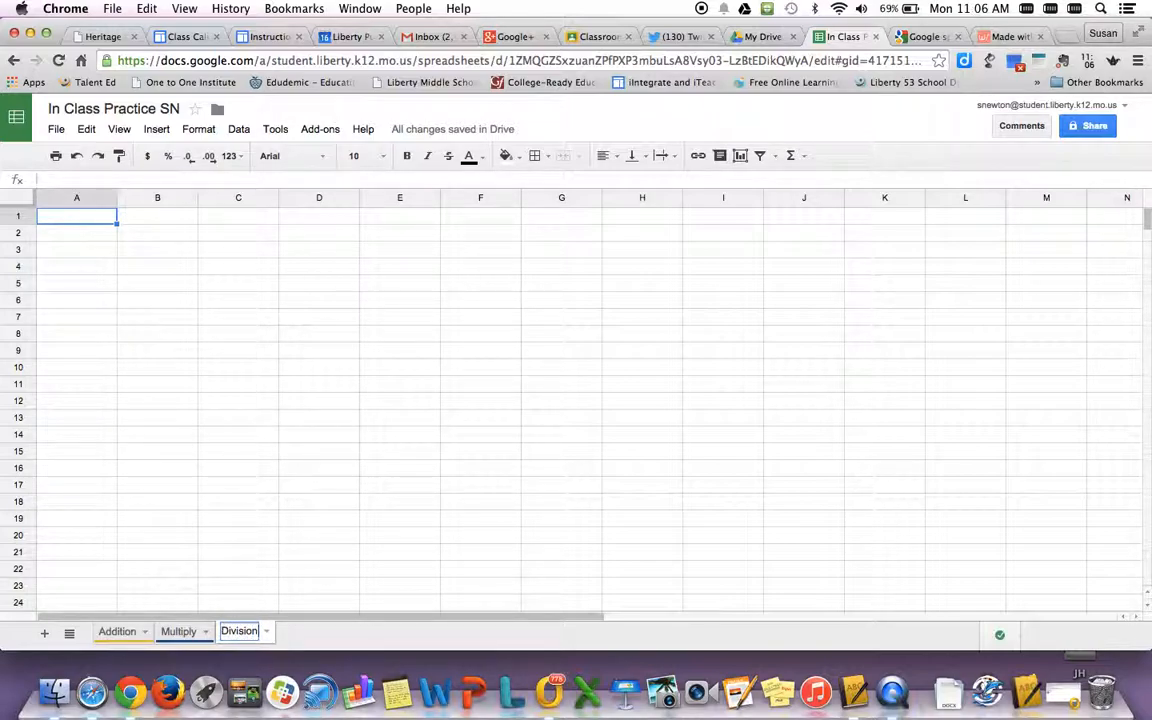
{"action": "key", "text": "Return"}
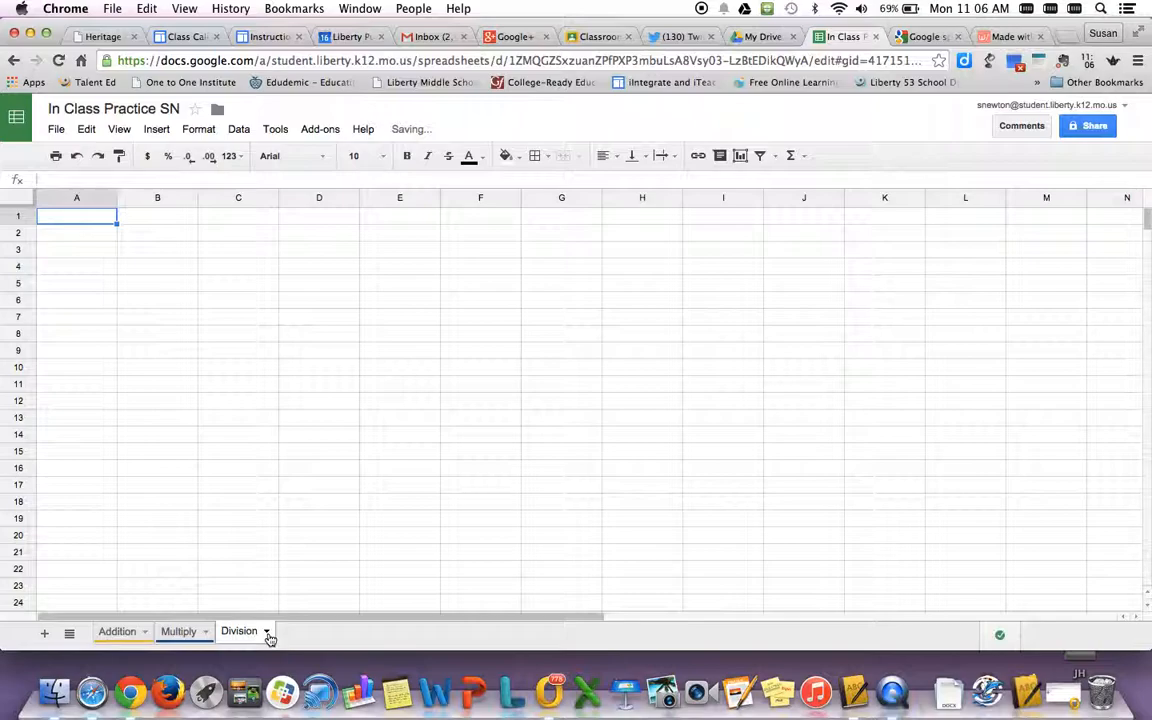
Change the Division sheet's tab color to dark green.
{"action": "left_click", "coordinate": [267, 631]}
{"action": "mouse_move", "coordinate": [296, 488]}
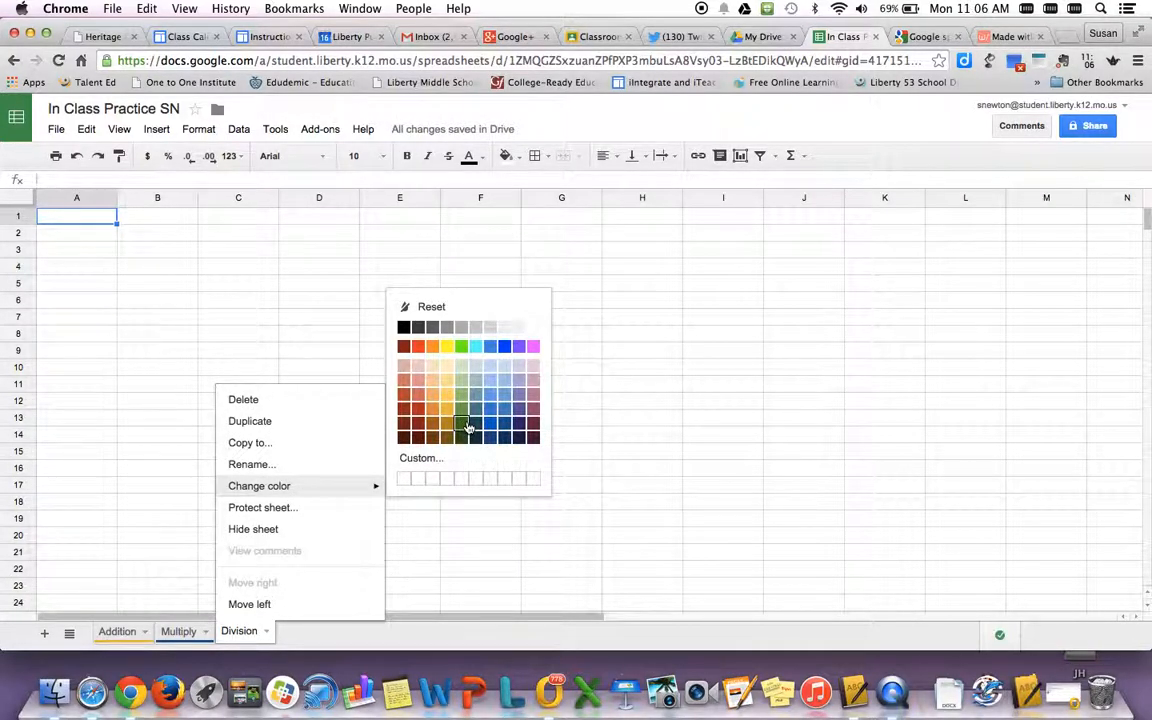
{"action": "left_click", "coordinate": [466, 425]}
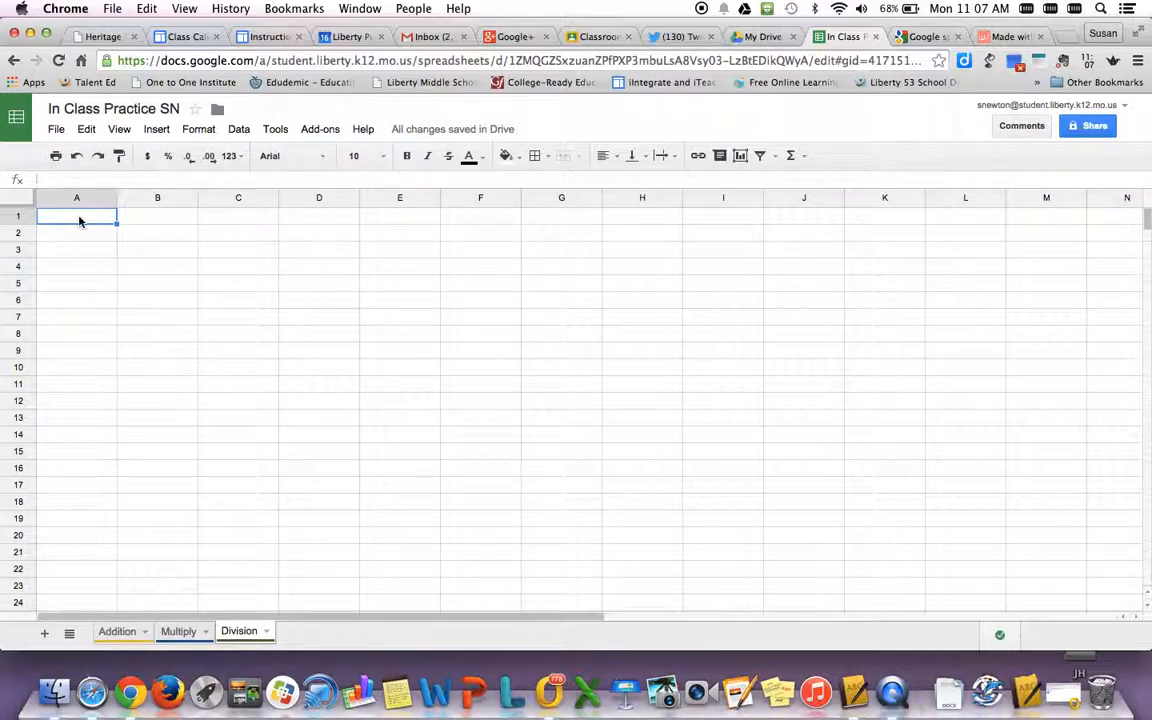
Enter 60 in A1 and 59 in A2, and extend the descending series to 0 in A61.
{"action": "type", "text": "60"}
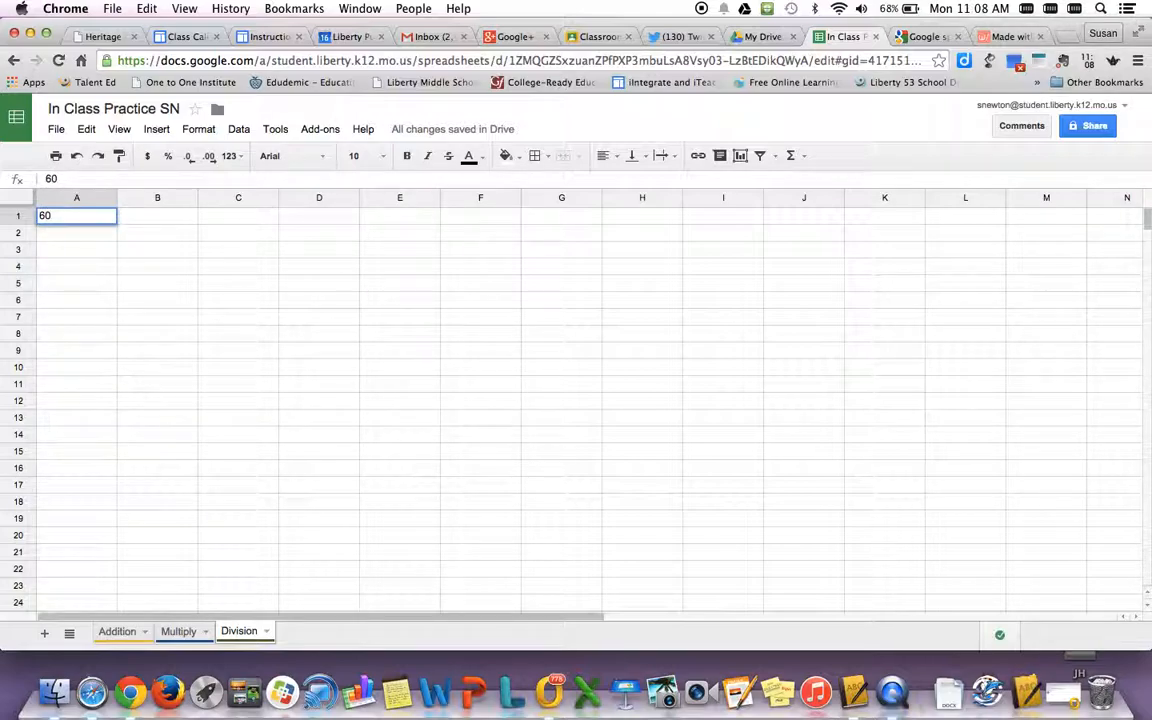
{"action": "key", "text": "Return"}
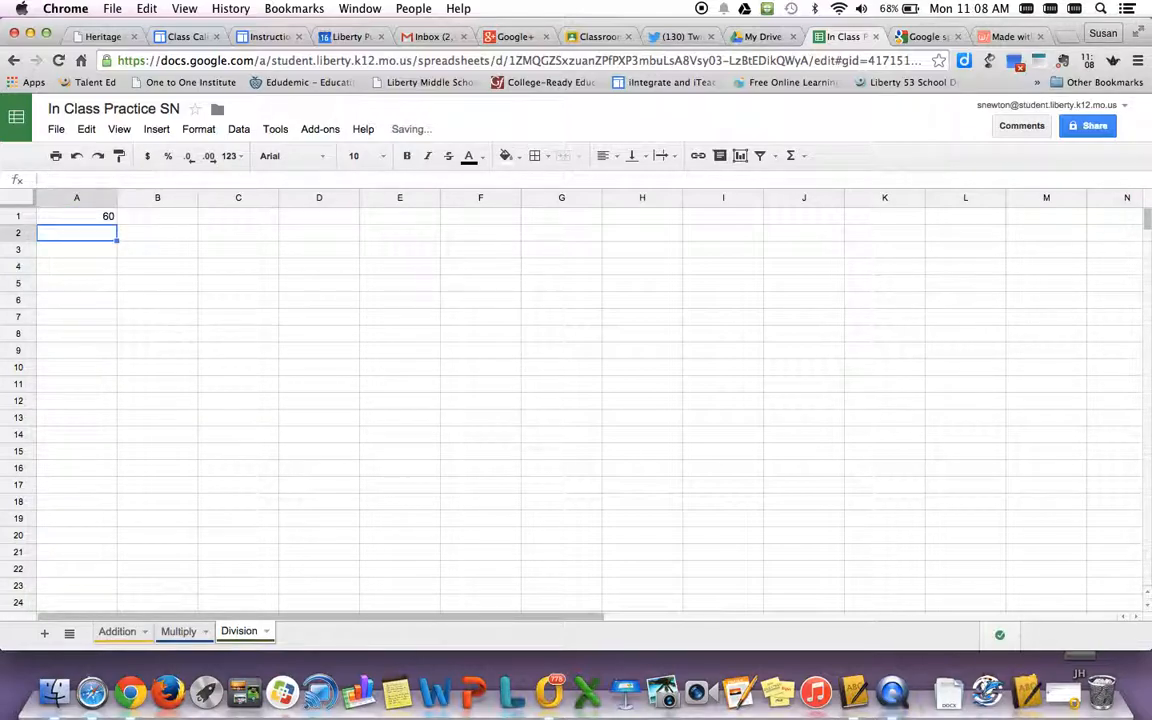
{"action": "type", "text": "59"}
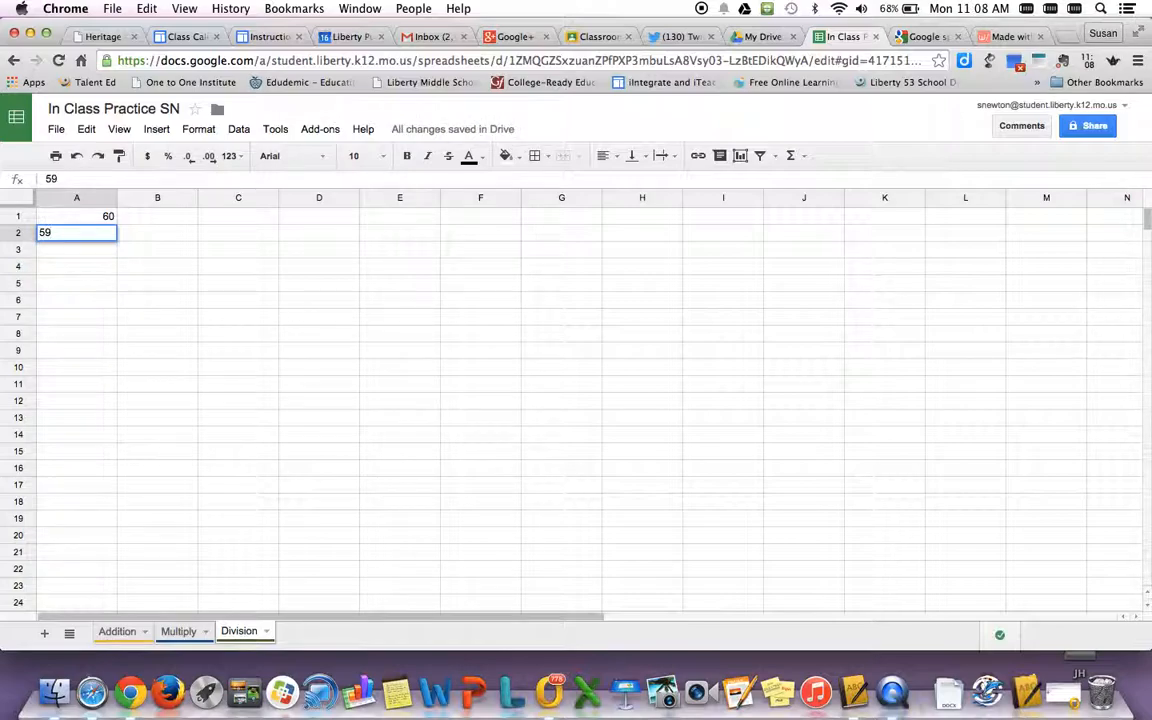
{"action": "key", "text": "Return"}
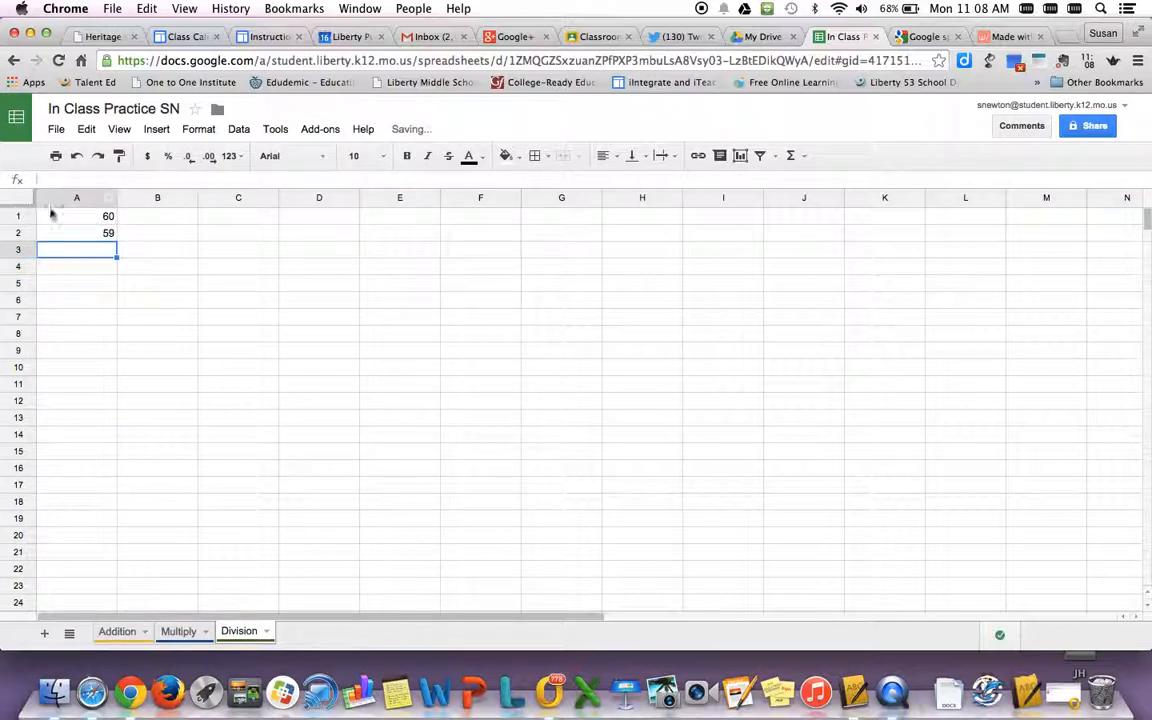
{"action": "left_click_drag", "start_coordinate": [66, 222], "coordinate": [115, 424]}
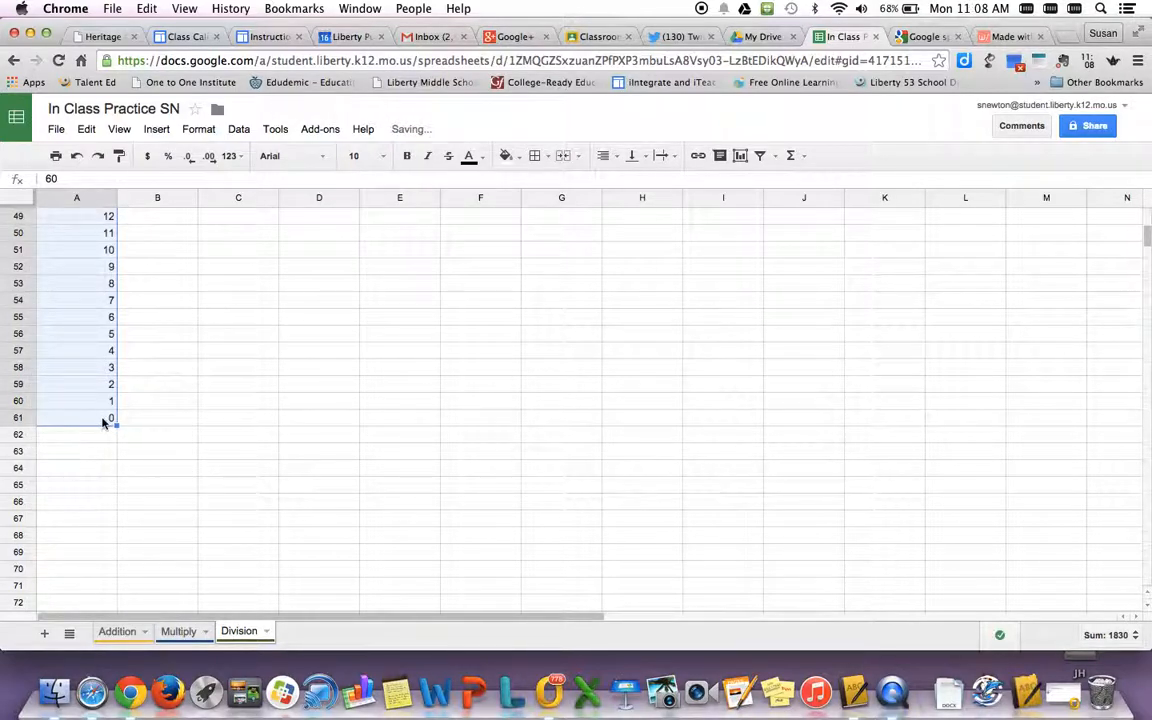
{"action": "scroll", "coordinate": [79, 243], "scroll_direction": "up", "scroll_amount": 10}
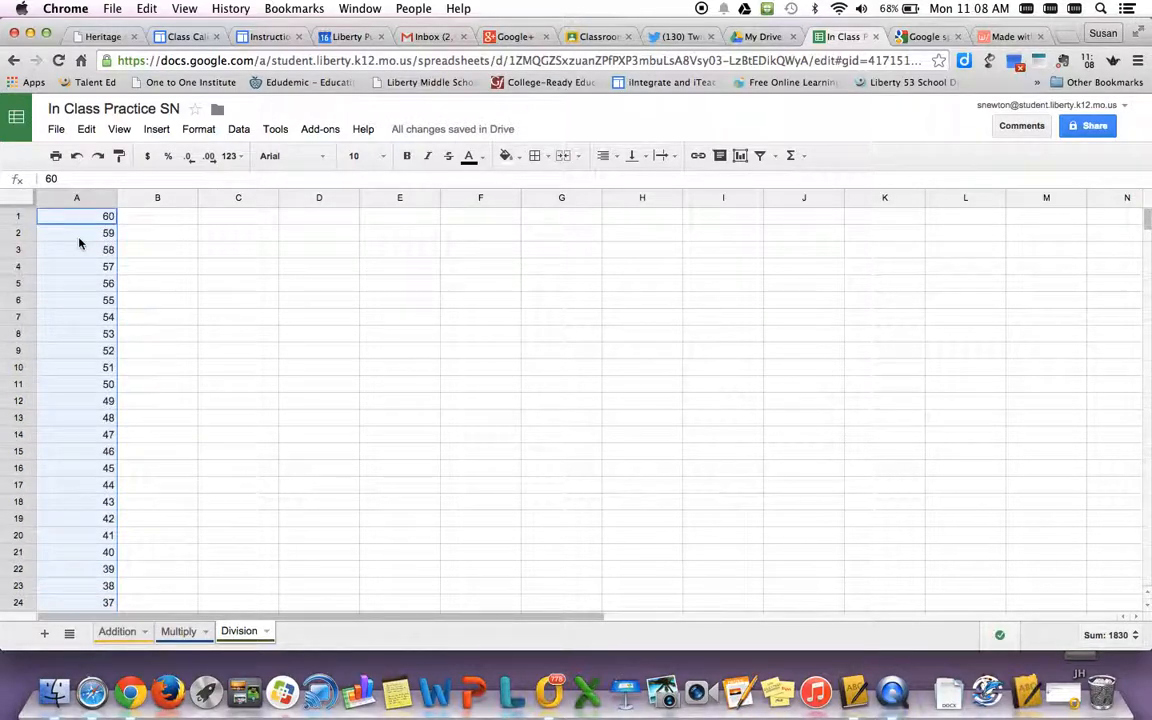
Enter 60 in B1 and copy it down column B through B61.
{"action": "left_click", "coordinate": [172, 222]}
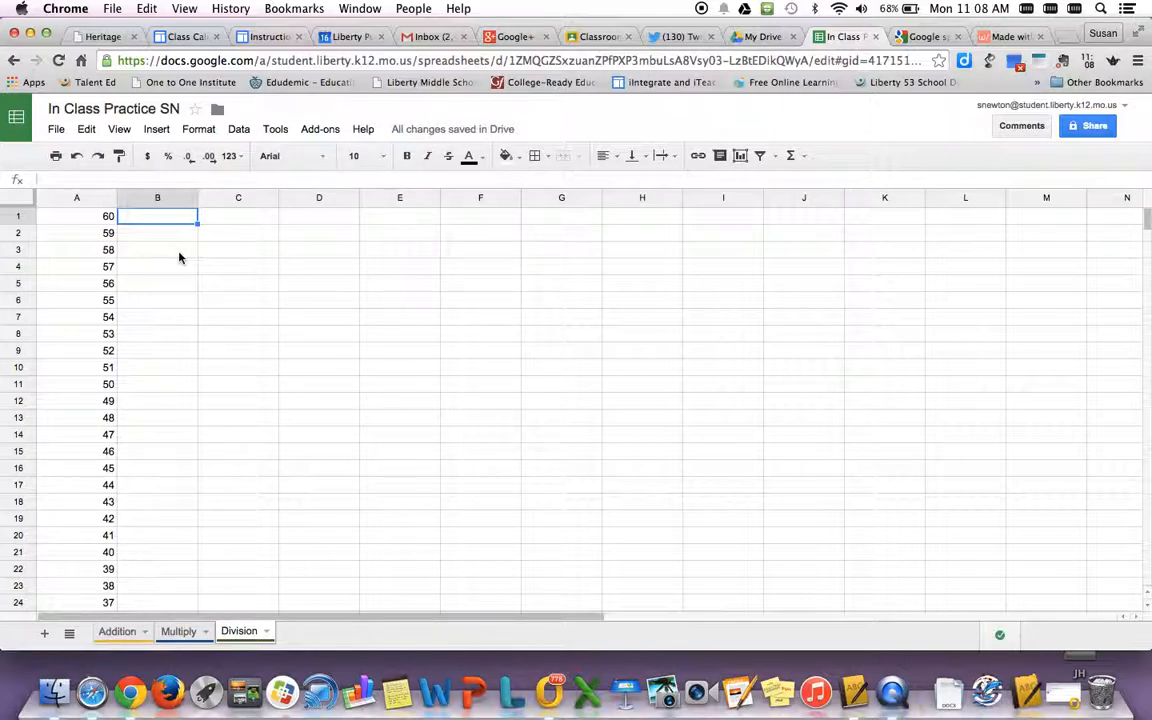
{"action": "type", "text": "60"}
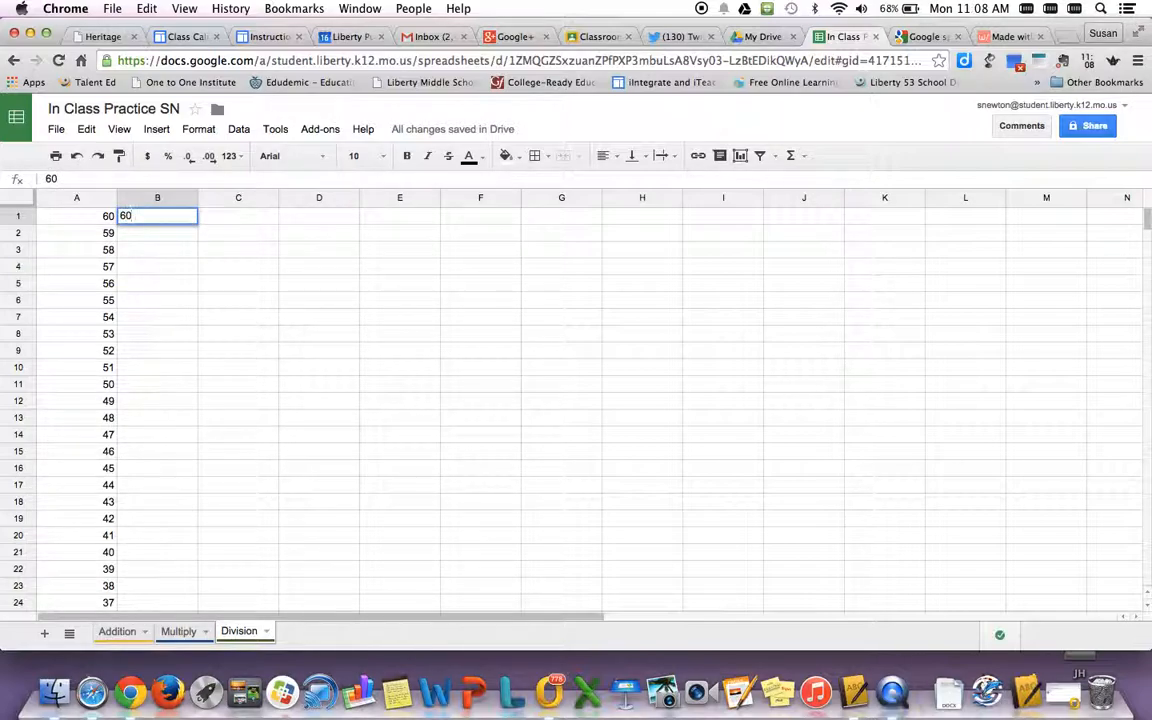
{"action": "key", "text": "Return"}
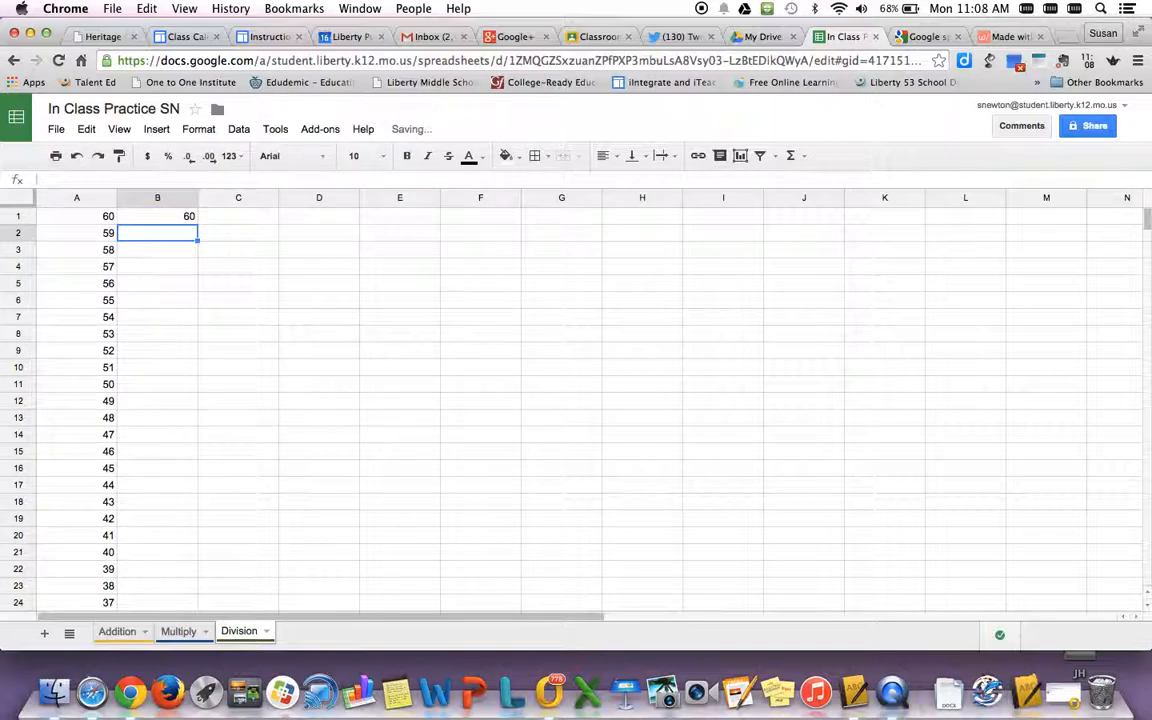
{"action": "left_click", "coordinate": [172, 219]}
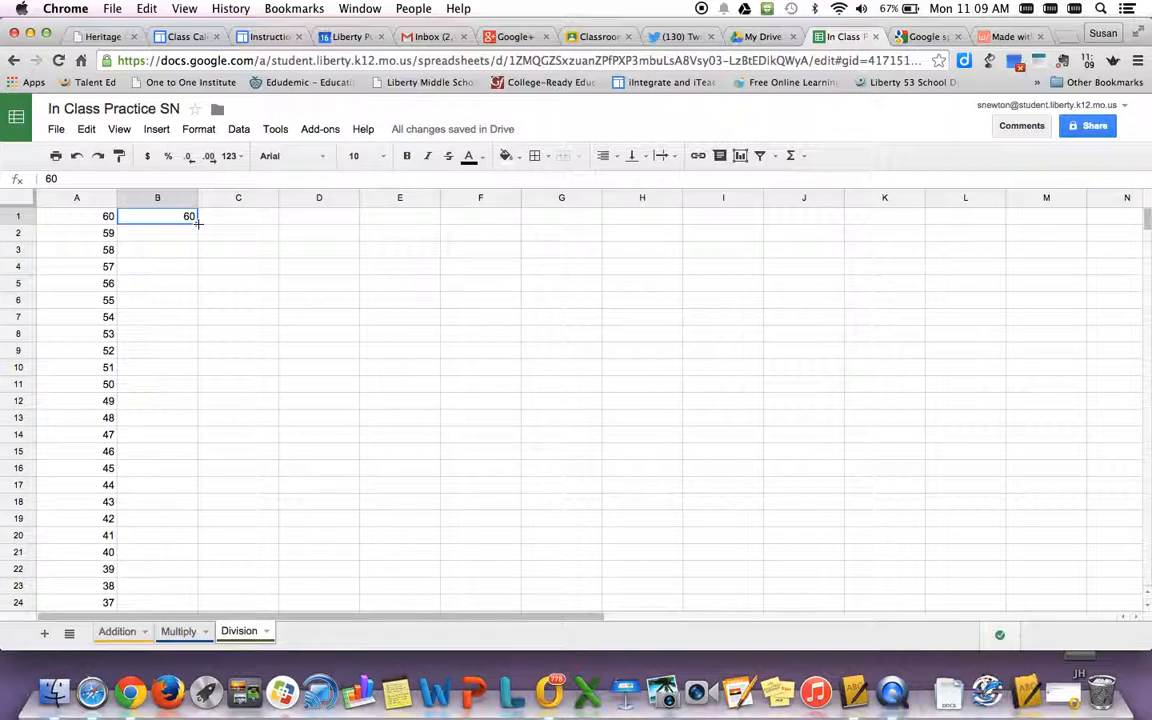
{"action": "left_click_drag", "start_coordinate": [198, 224], "coordinate": [183, 478]}
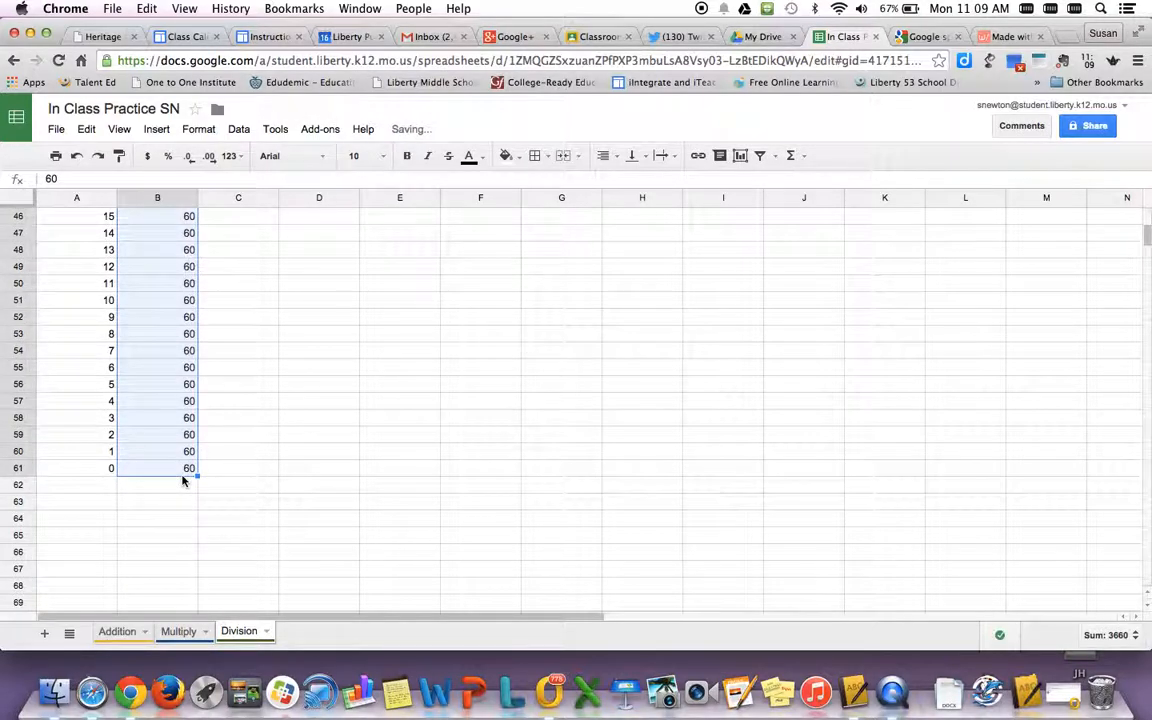
{"action": "scroll", "coordinate": [167, 309], "scroll_direction": "up", "scroll_amount": 15}
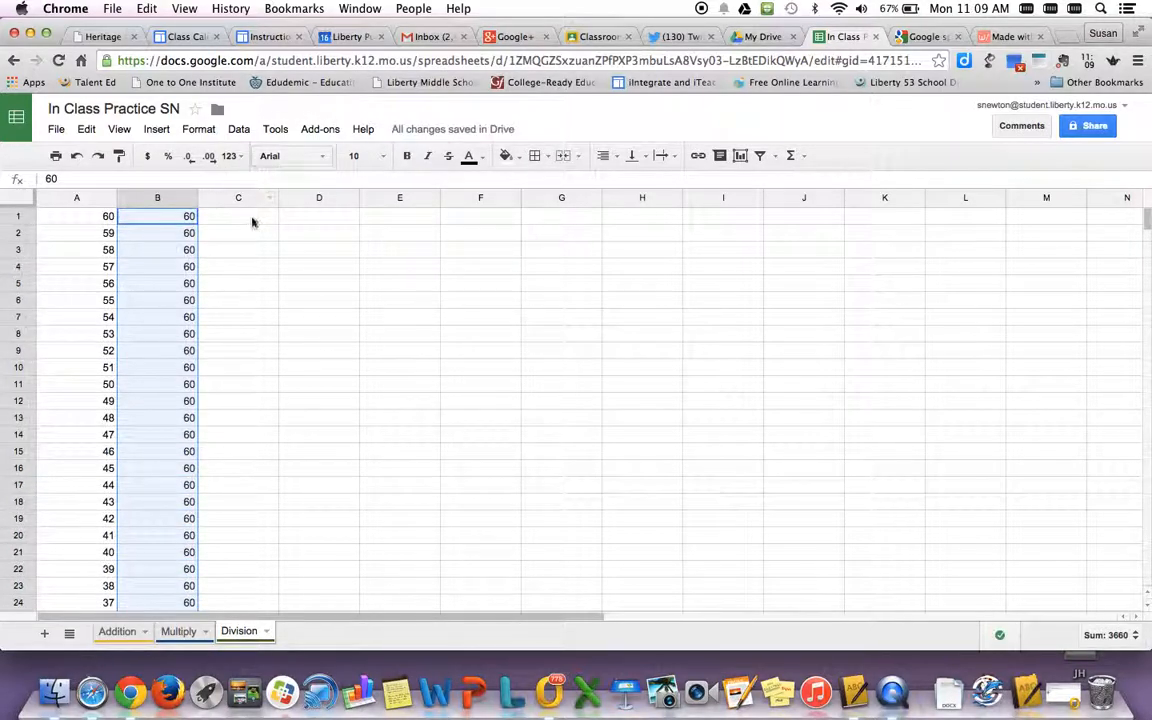
With C1 selected, consult the complete Google spreadsheets function list and return to the In Class Practice SN spreadsheet.
{"action": "left_click", "coordinate": [251, 218]}
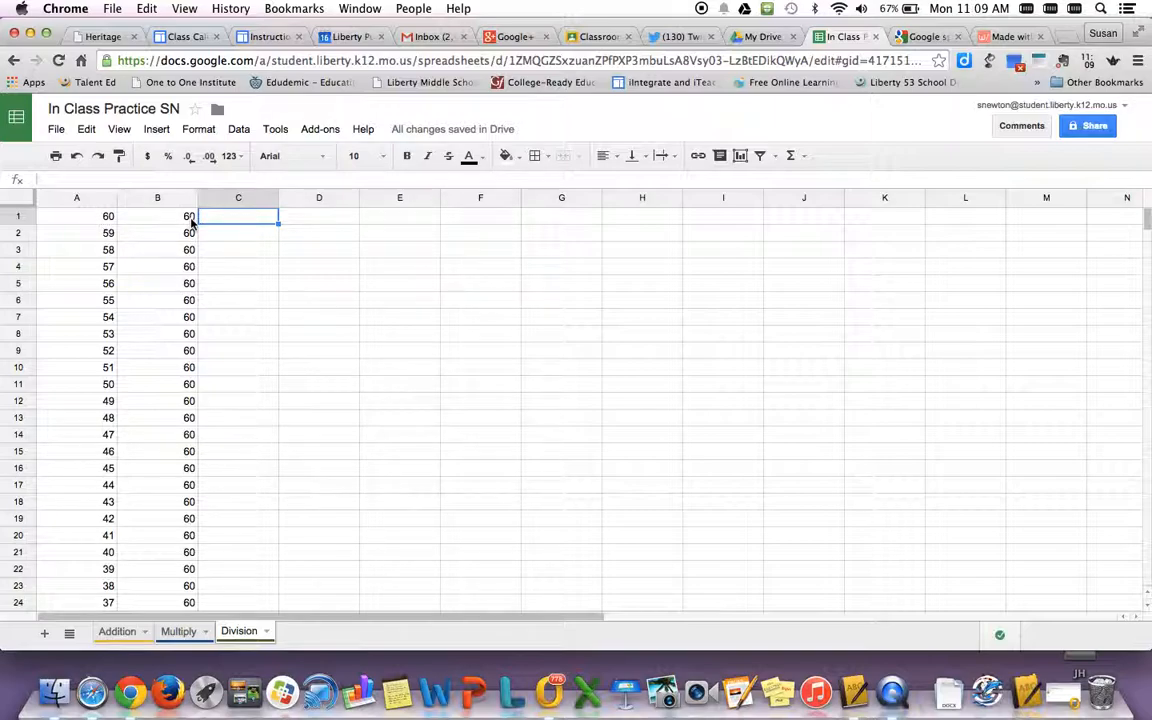
{"action": "left_click", "coordinate": [805, 157]}
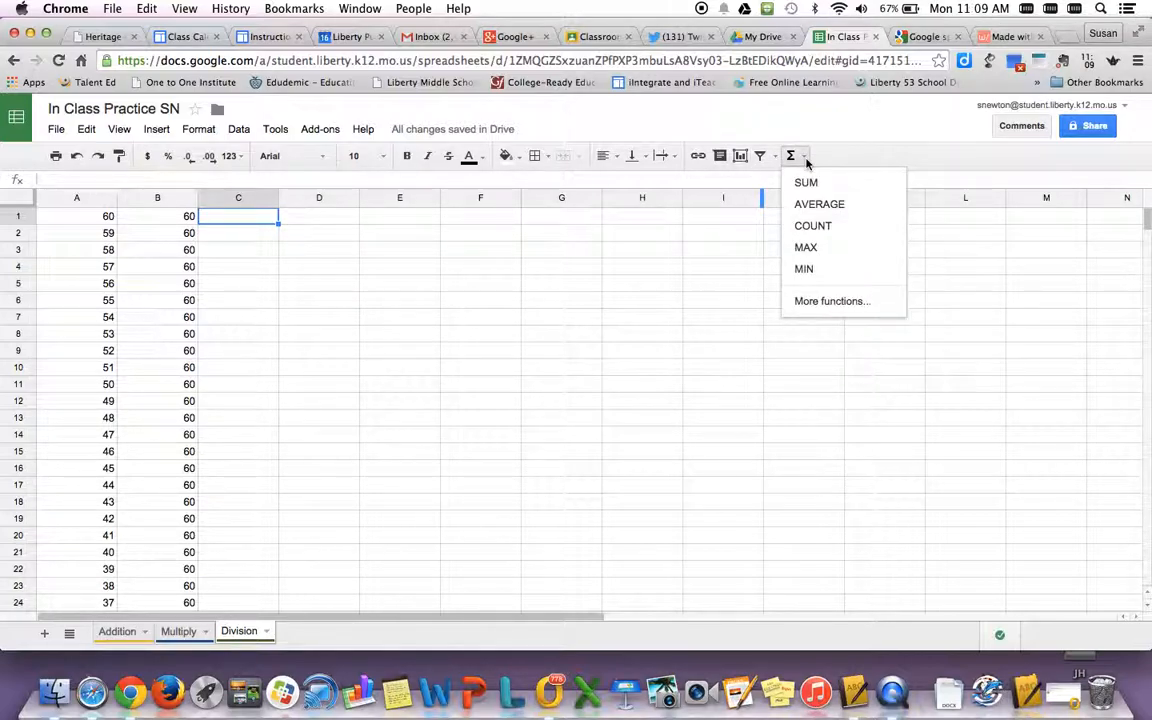
{"action": "left_click", "coordinate": [843, 312]}
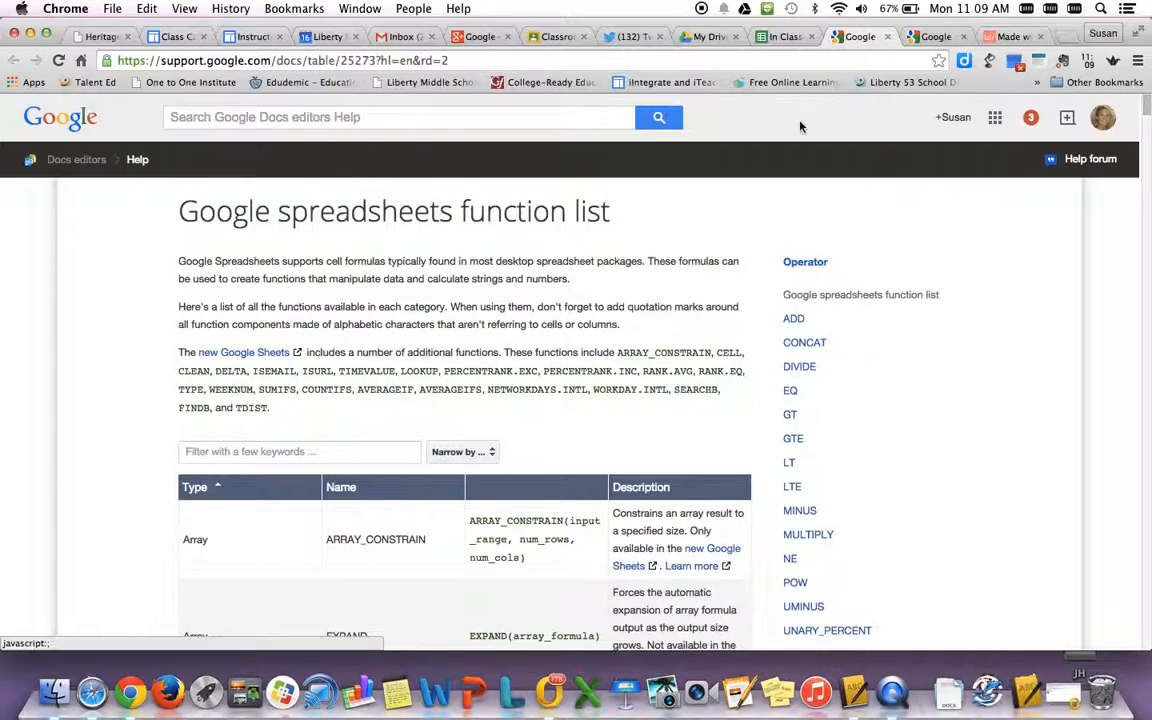
{"action": "left_click", "coordinate": [785, 37]}
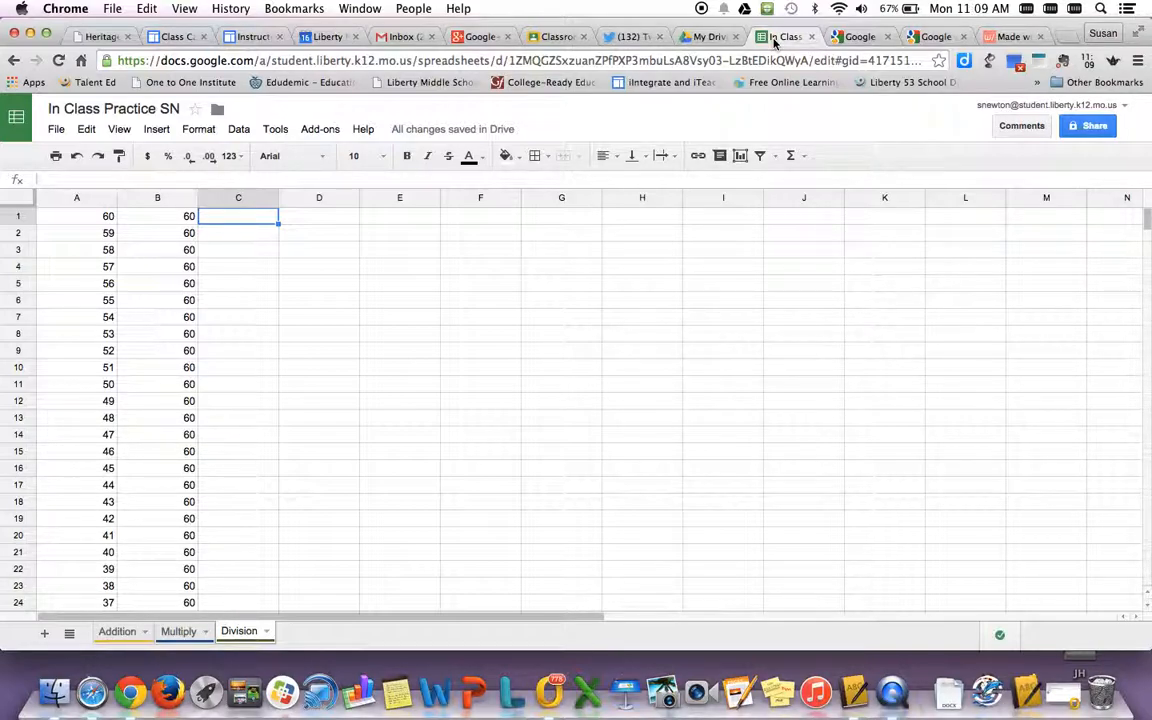
Enter the formula =DIVIDE(A1,B1) in C1 using the suggested DIVIDE function.
{"action": "type", "text": "="}
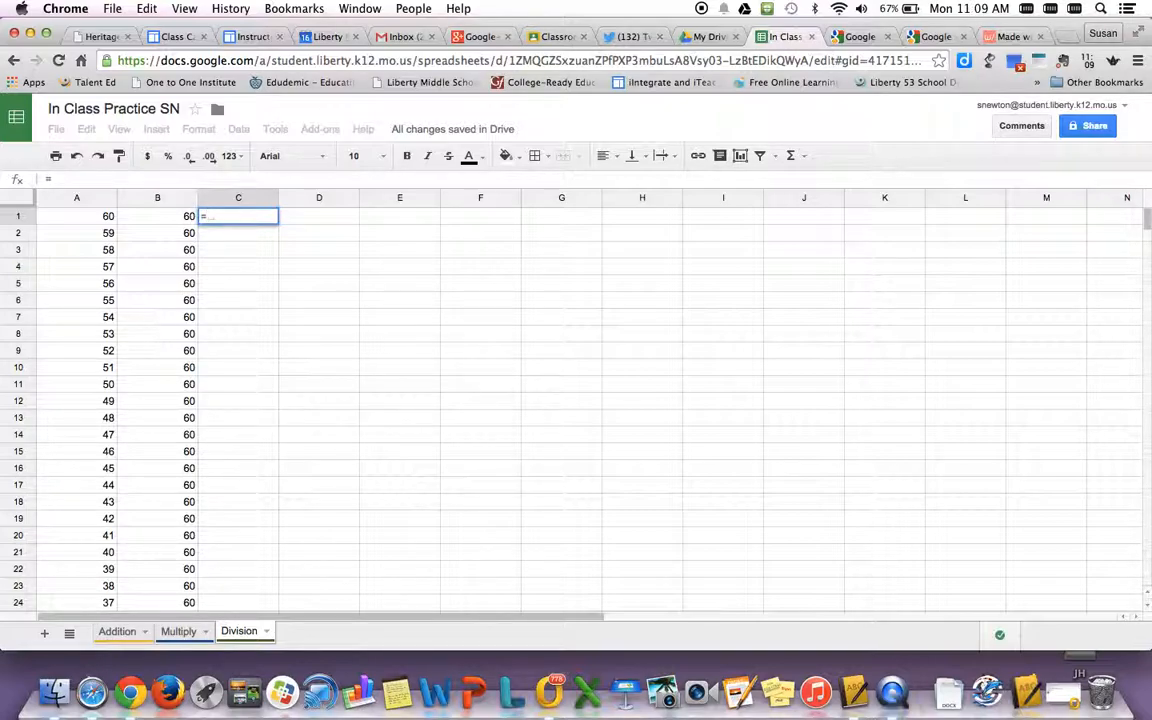
{"action": "type", "text": "di"}
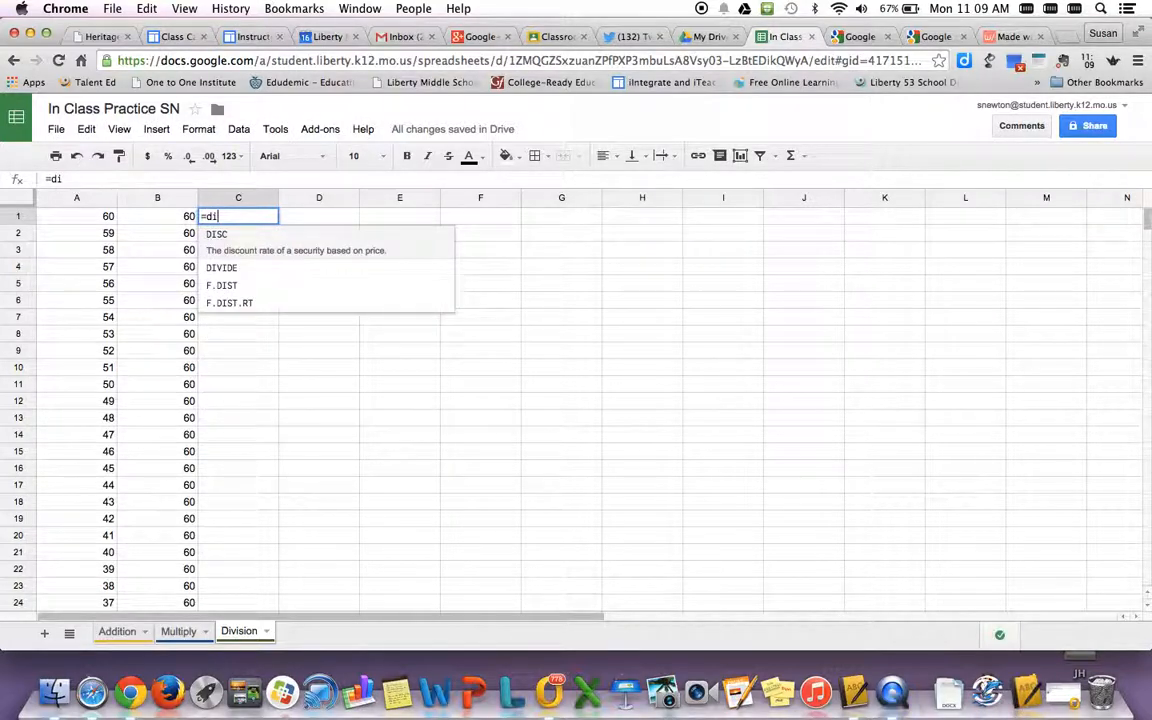
{"action": "type", "text": "v"}
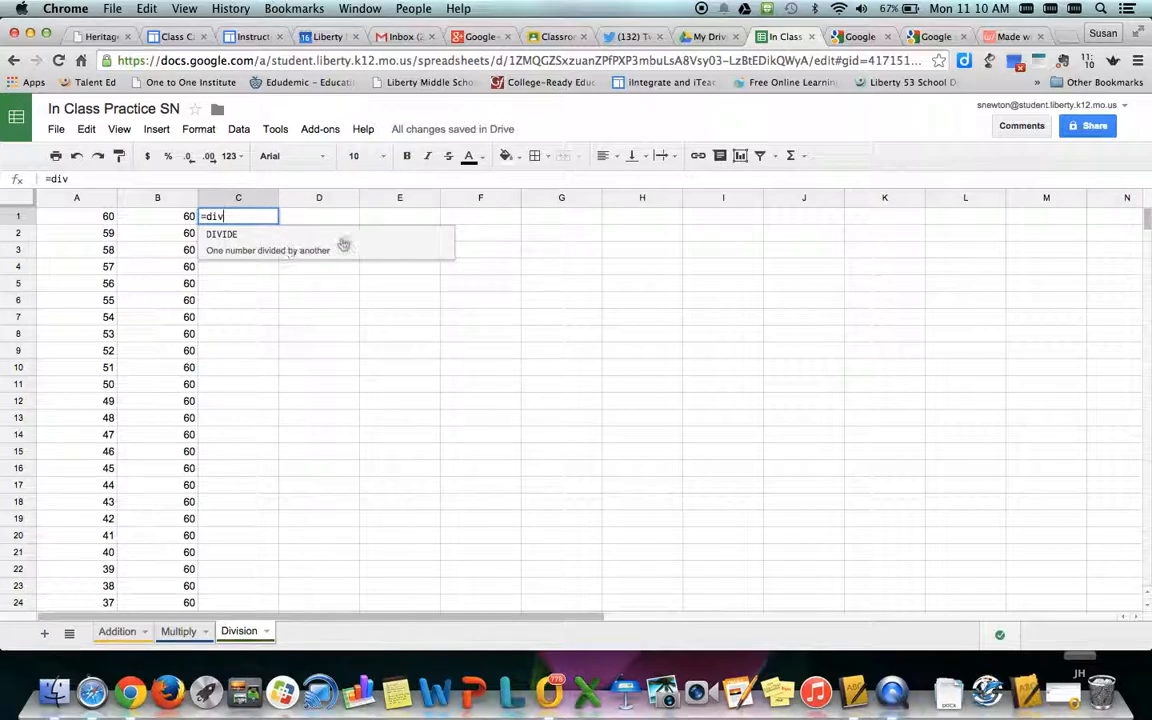
{"action": "left_click", "coordinate": [238, 239]}
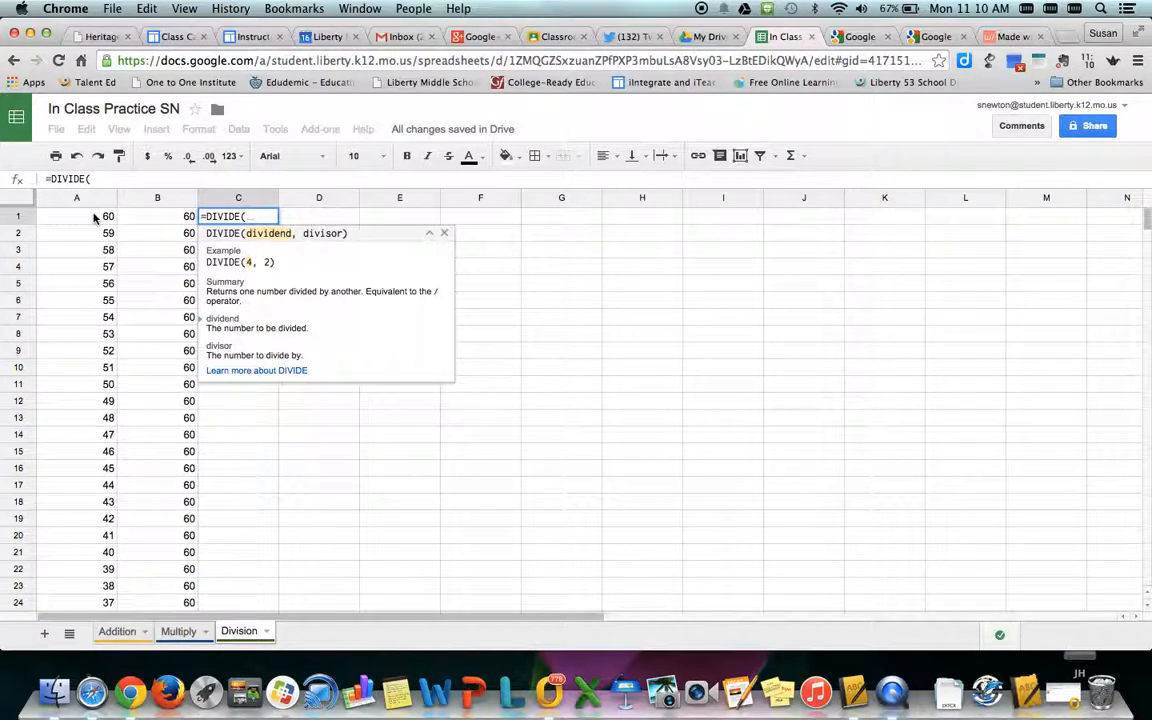
{"action": "left_click", "coordinate": [95, 218]}
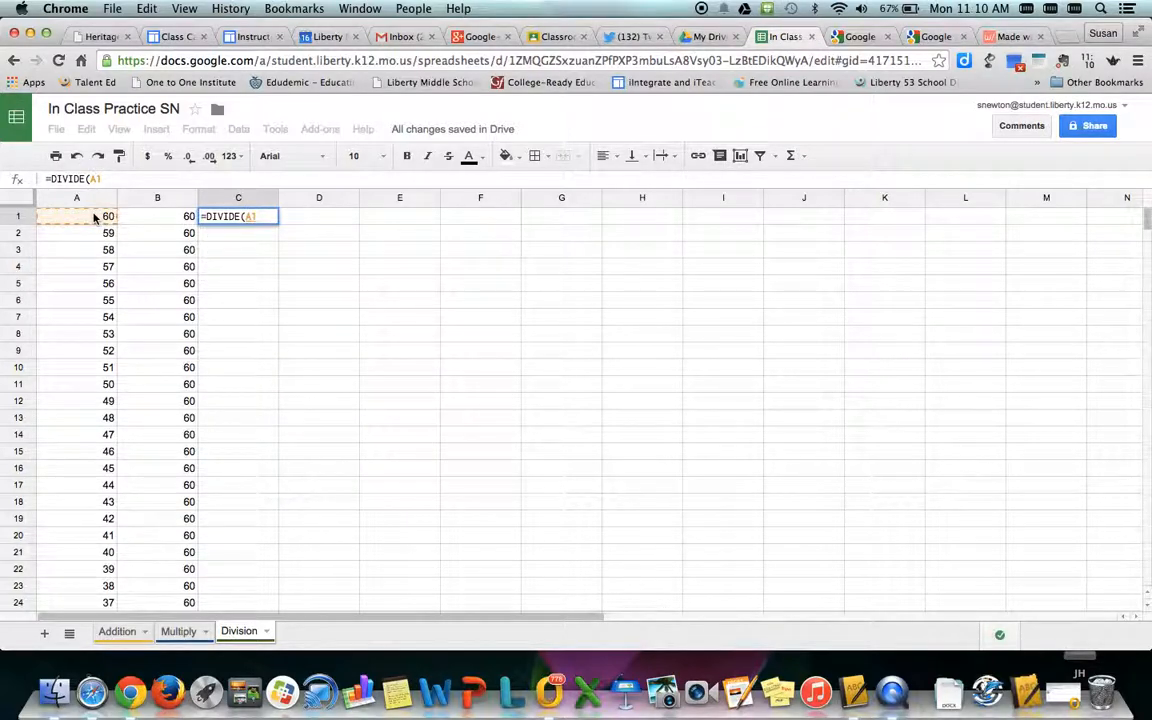
{"action": "type", "text": ","}
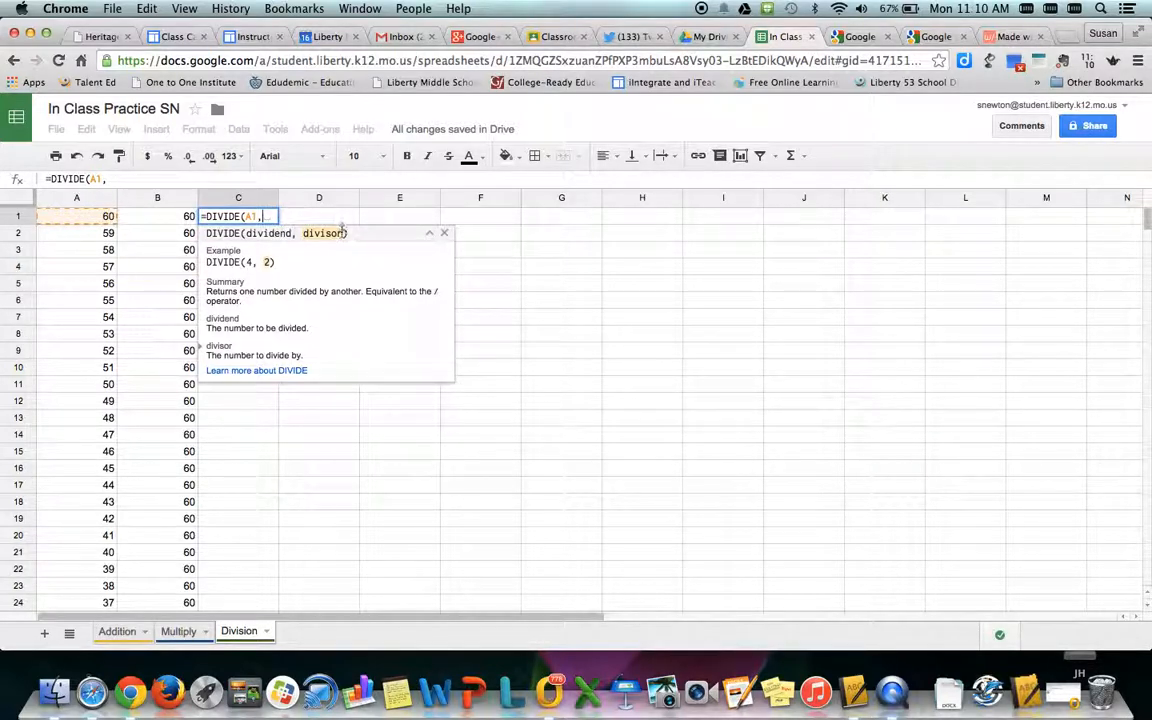
{"action": "left_click", "coordinate": [165, 217]}
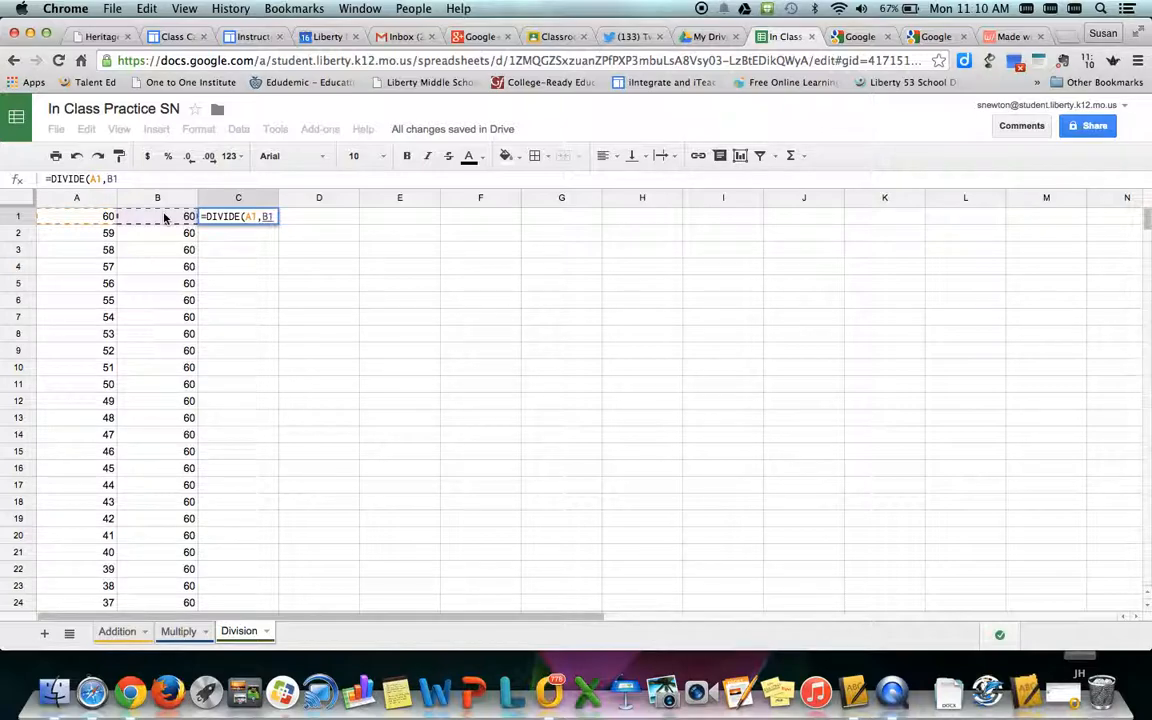
{"action": "key", "text": "Return"}
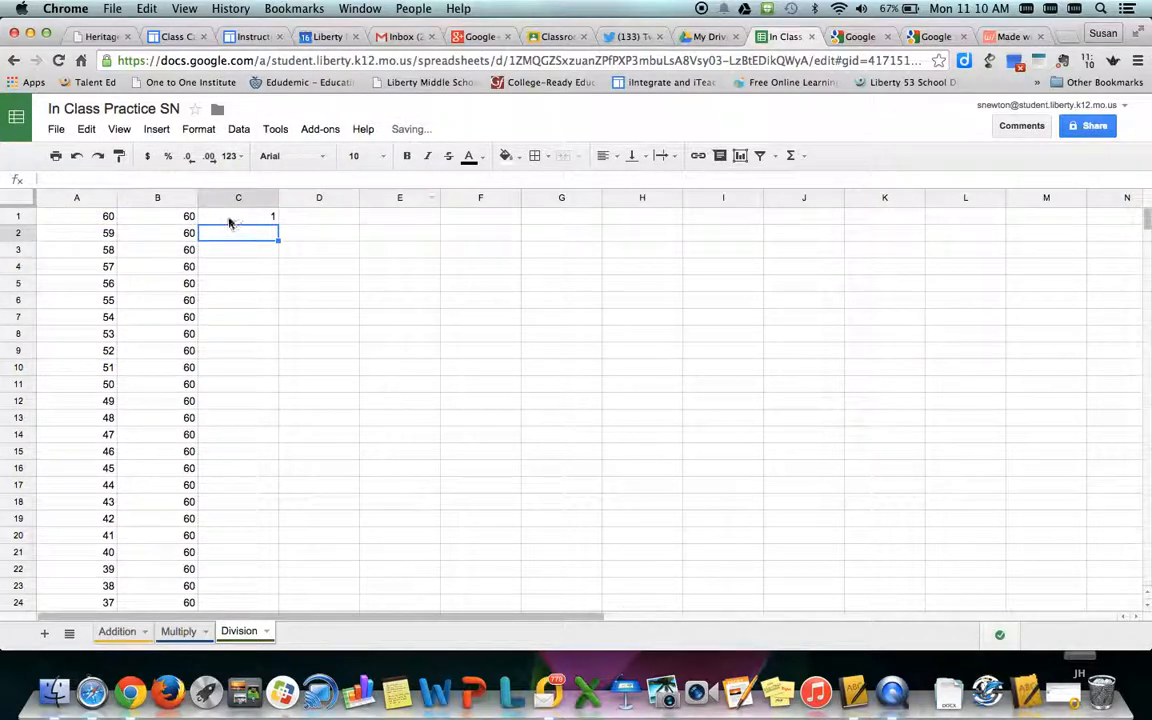
Format C1 as a percentage with no decimal places.
{"action": "left_click", "coordinate": [231, 218]}
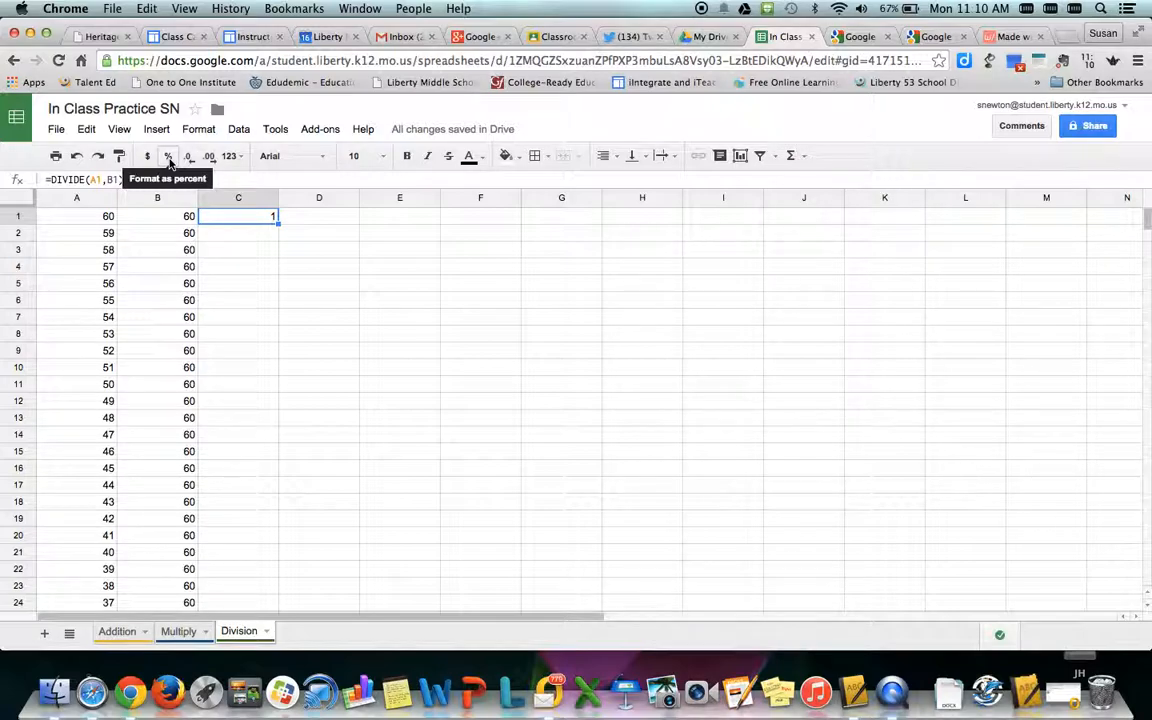
{"action": "left_click", "coordinate": [170, 163]}
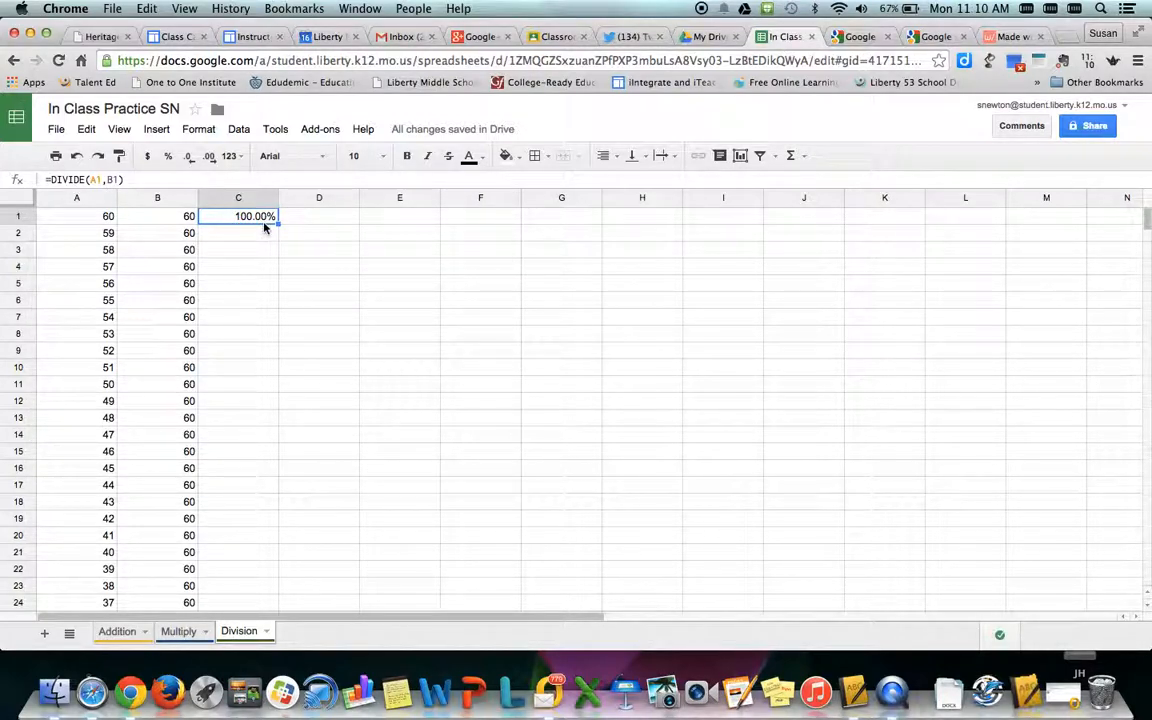
{"action": "left_click", "coordinate": [188, 156]}
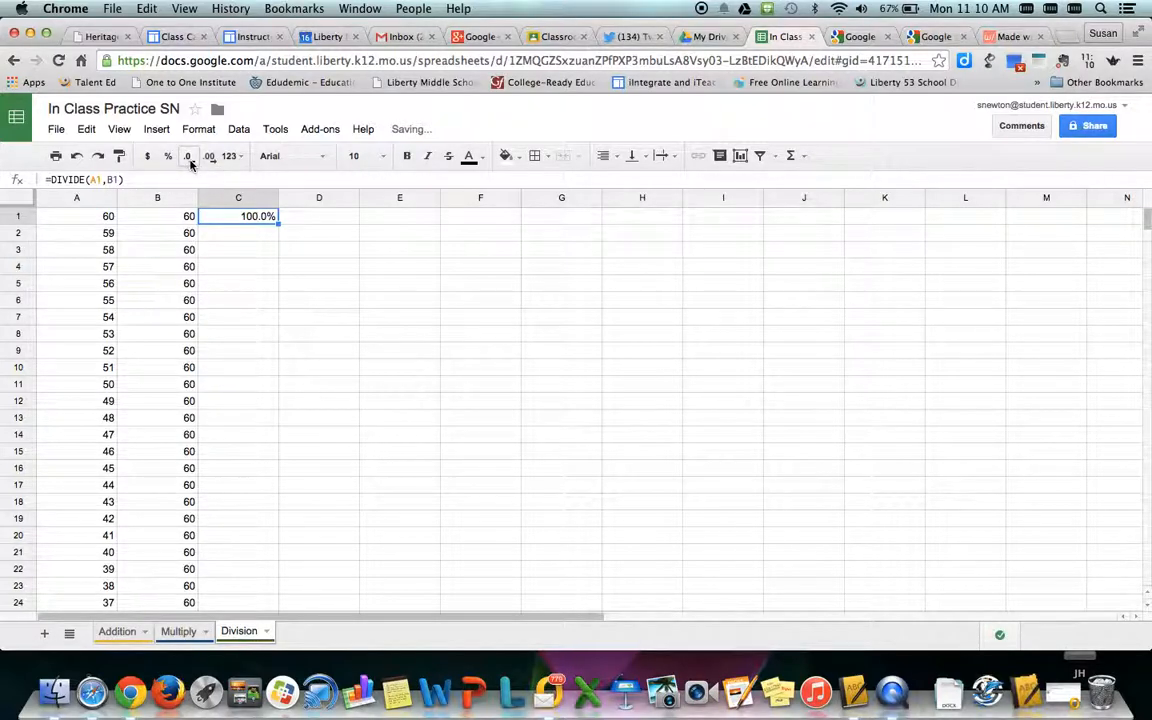
{"action": "left_click", "coordinate": [189, 158]}
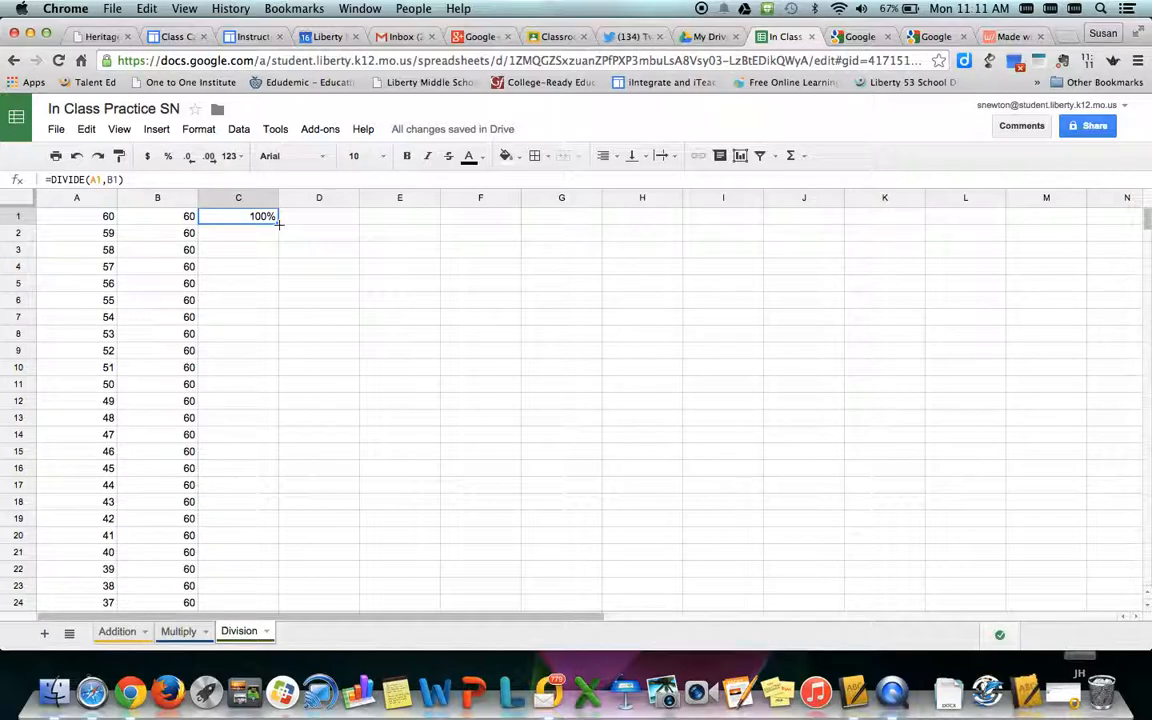
Copy the C1 percentage formula down column C through C61 and check the formula in C9.
{"action": "left_click_drag", "start_coordinate": [279, 224], "coordinate": [273, 471]}
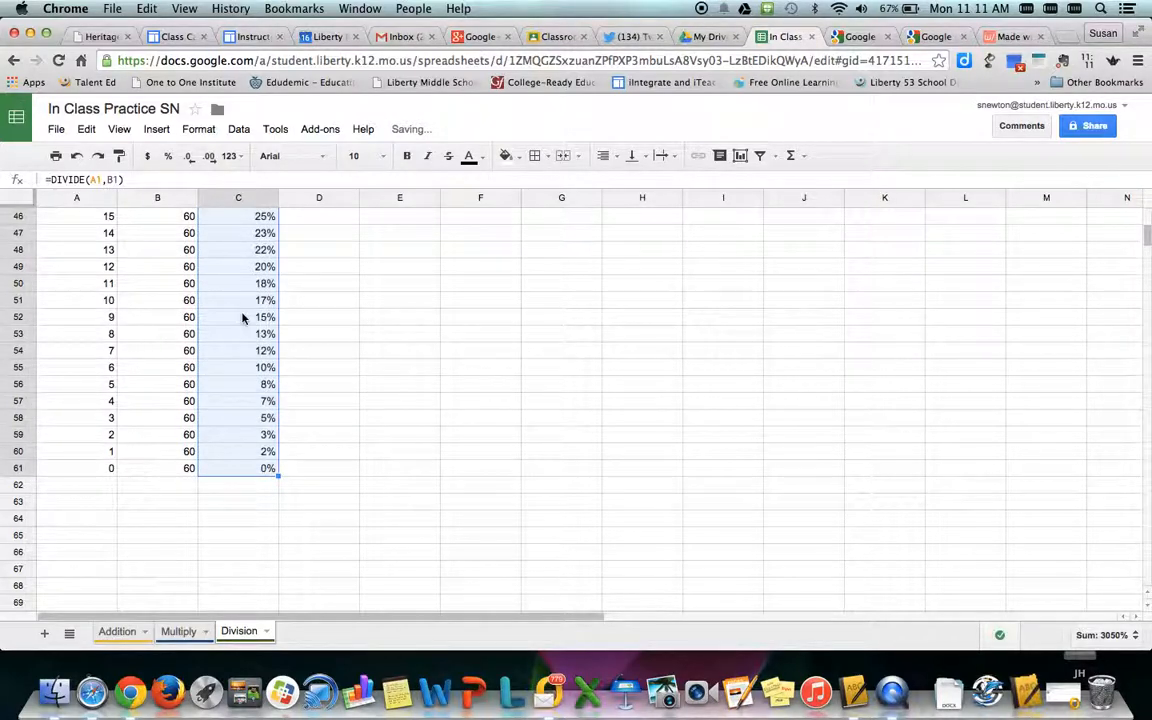
{"action": "scroll", "coordinate": [244, 316], "scroll_direction": "up", "scroll_amount": 10}
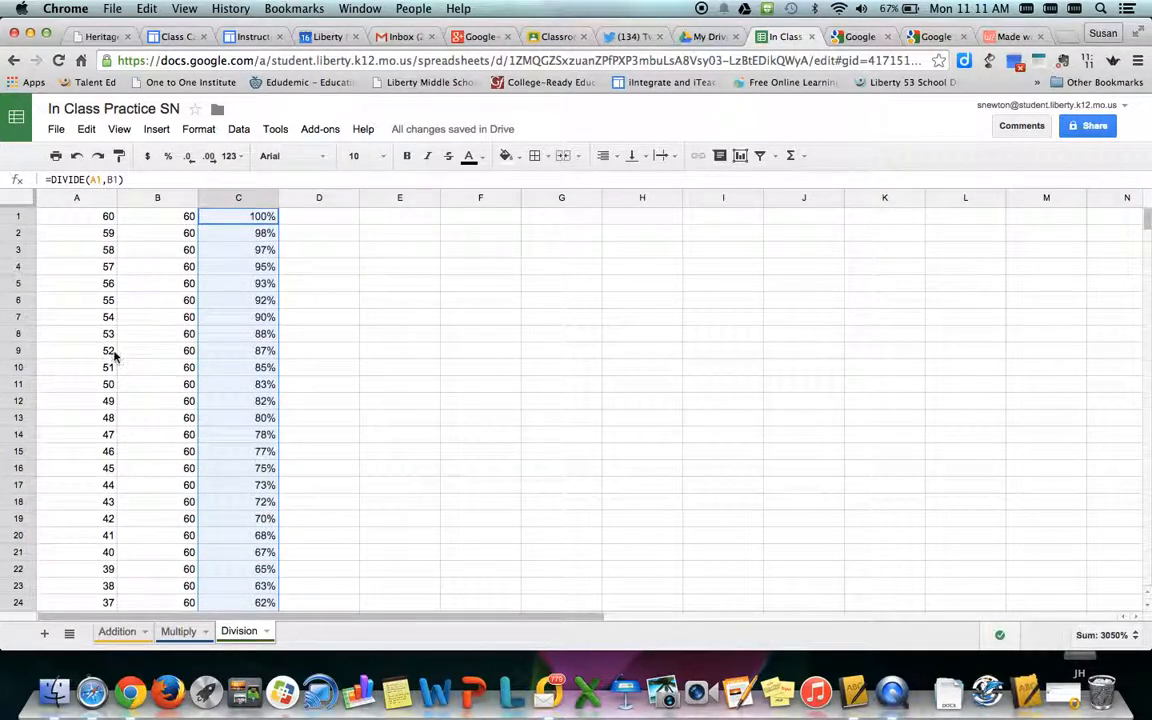
{"action": "left_click", "coordinate": [257, 351]}
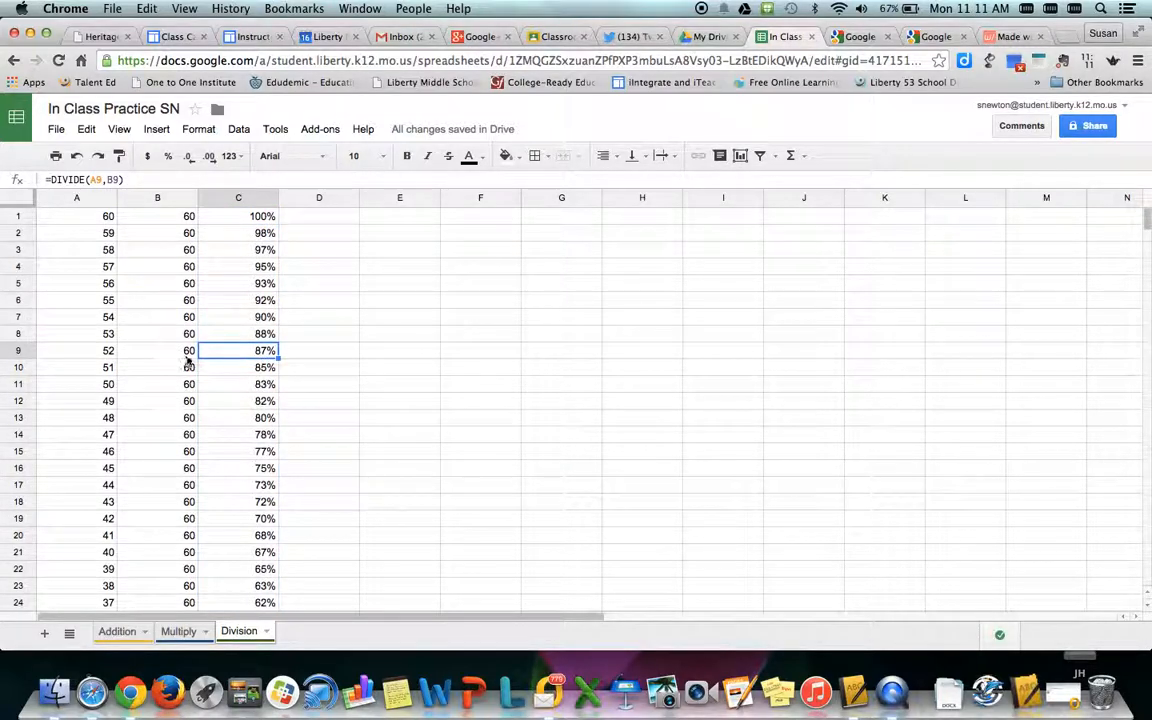